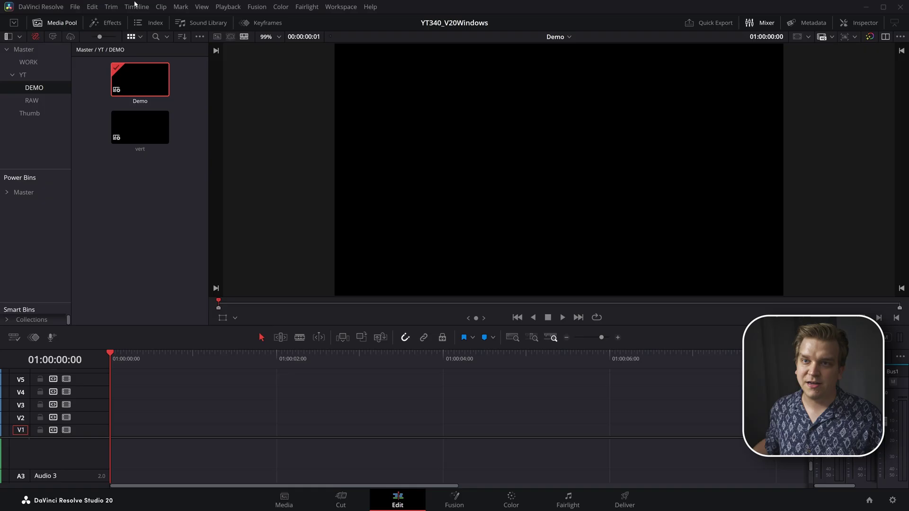
Try the effects library, markers index, metadata and inspector panels, then hide the audio mixer
click(106, 22)
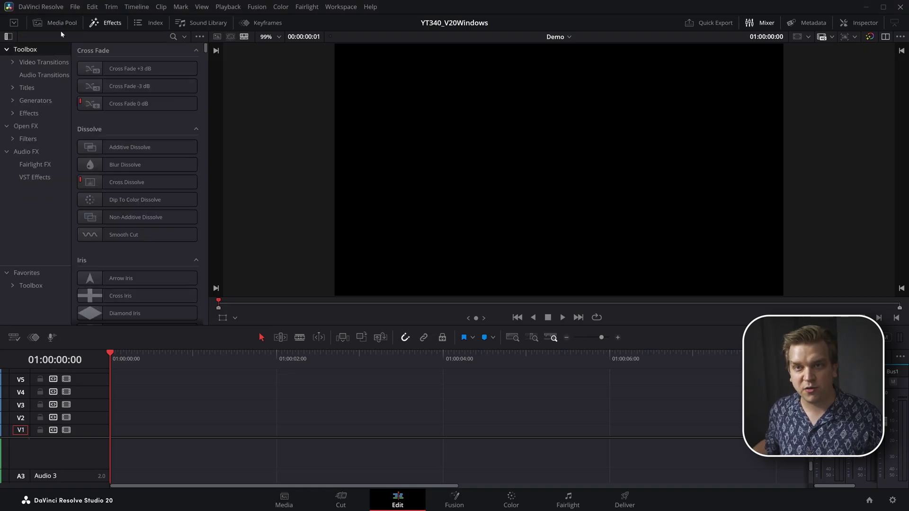
click(106, 22)
click(106, 22)
click(148, 23)
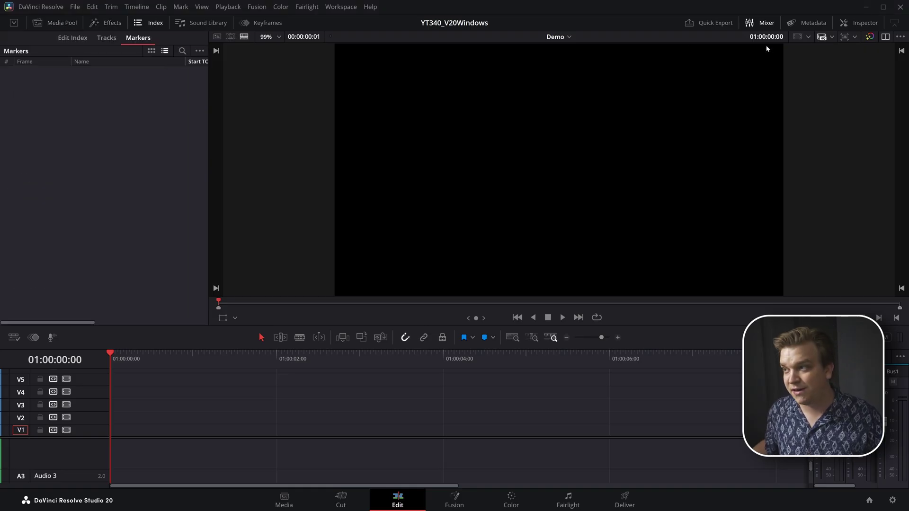
click(807, 23)
click(859, 23)
click(807, 23)
click(762, 23)
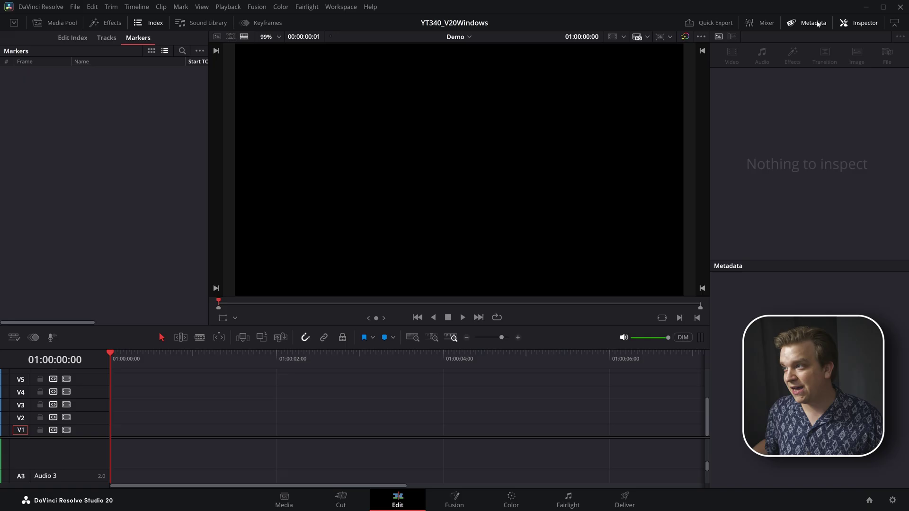
click(859, 22)
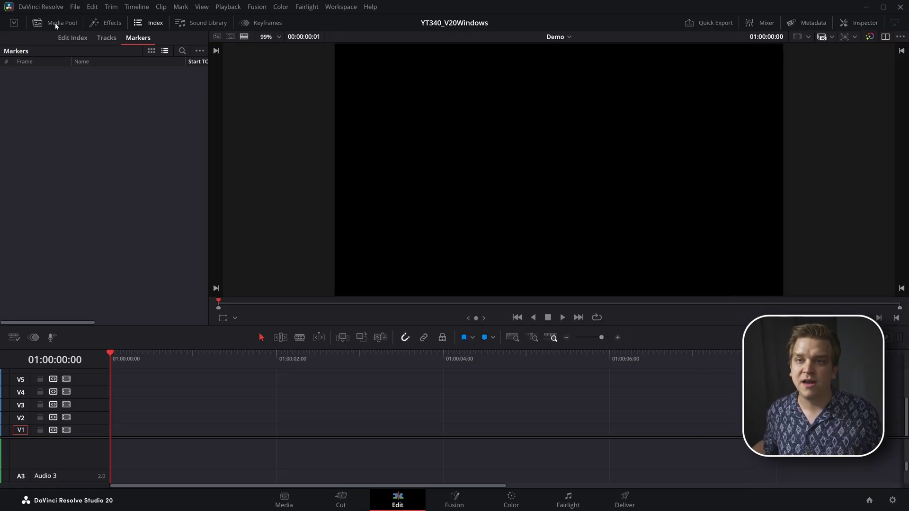
Show the media pool at full height with effects beneath, then restore the original left layout
click(38, 23)
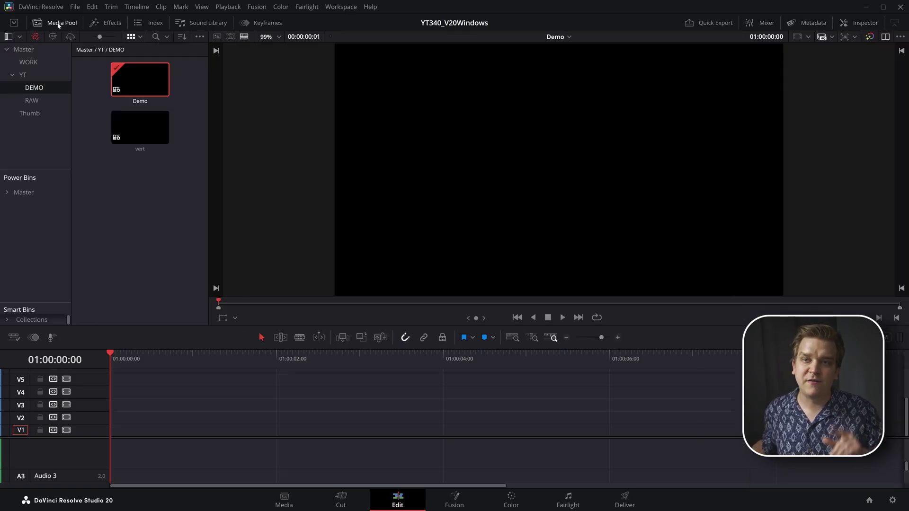
click(14, 24)
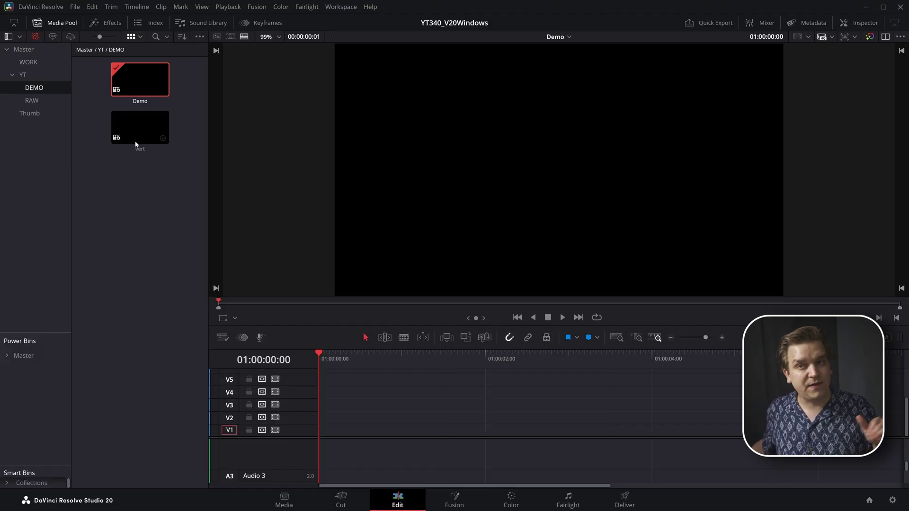
click(107, 23)
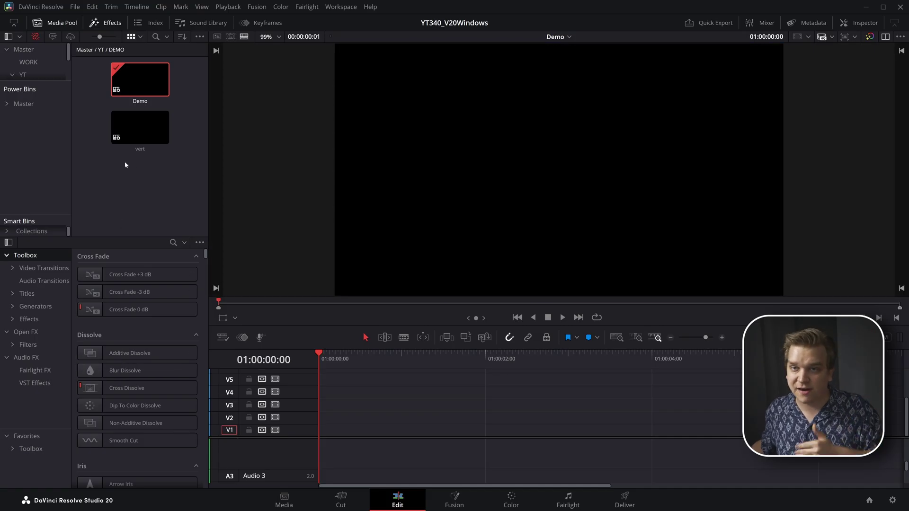
click(13, 23)
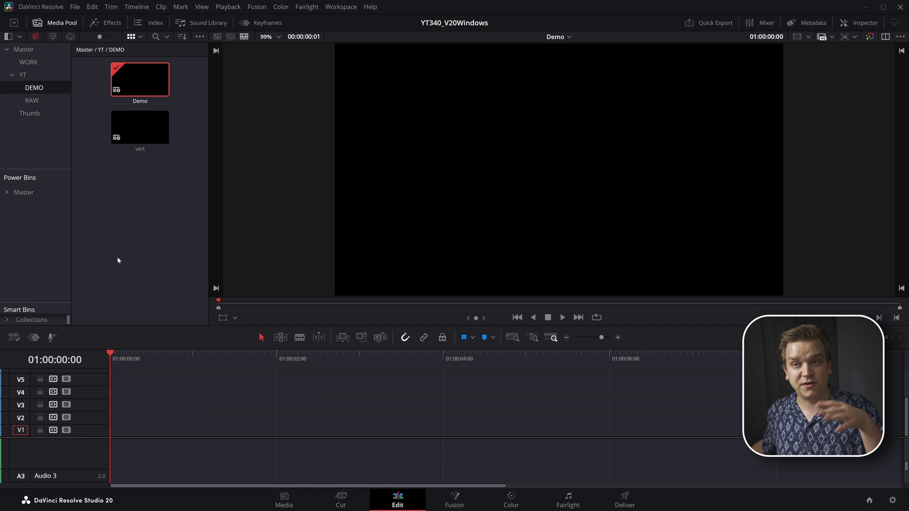
click(100, 22)
click(80, 23)
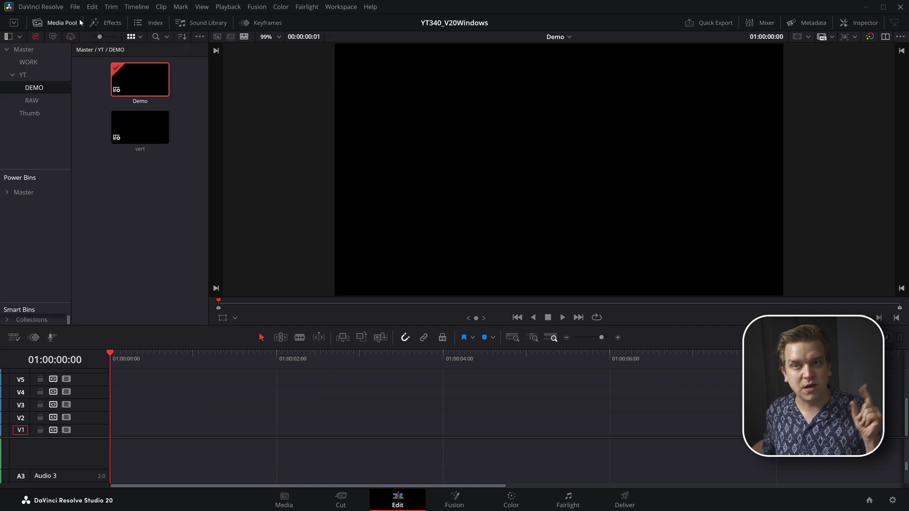
click(100, 22)
click(62, 23)
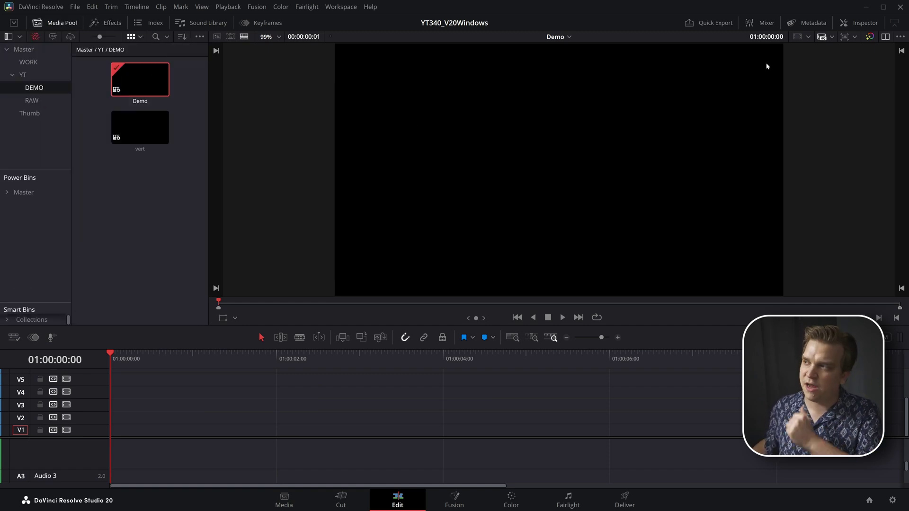
Arrange the inspector at half height and metadata at full height, then close both panels
click(848, 23)
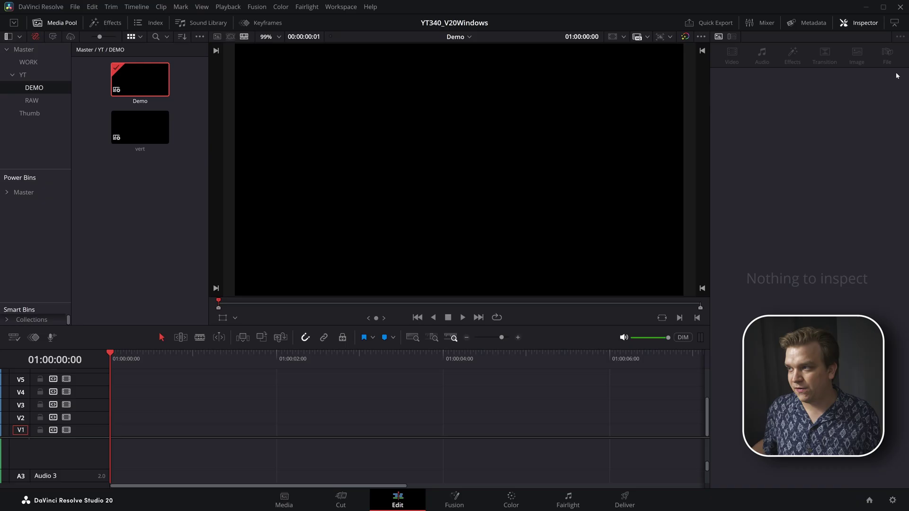
click(894, 23)
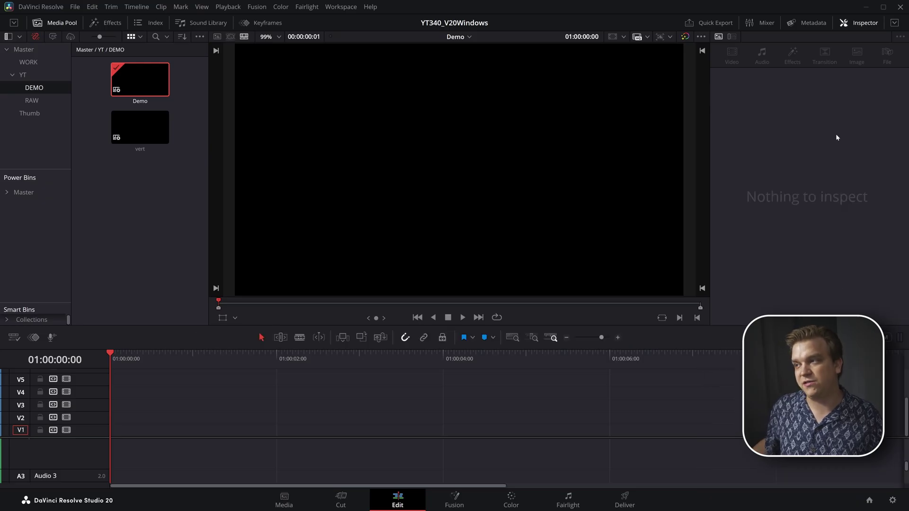
click(800, 23)
click(894, 23)
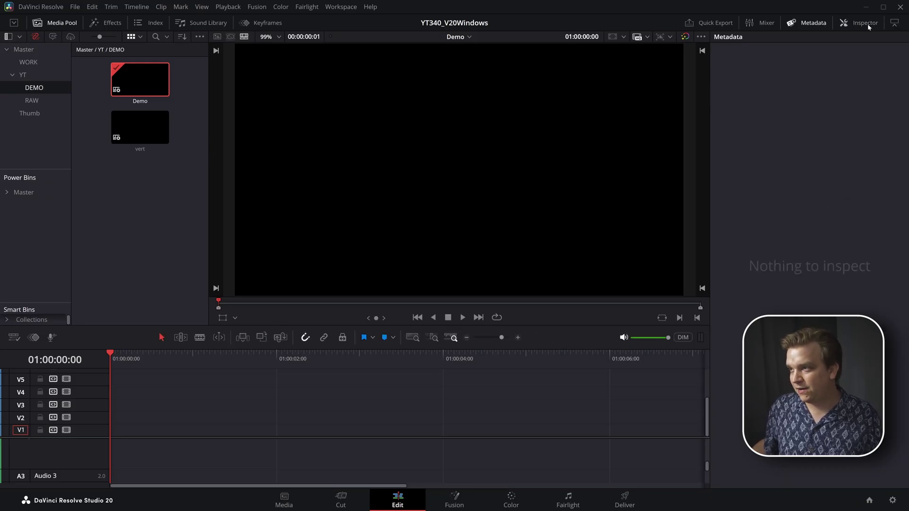
click(867, 25)
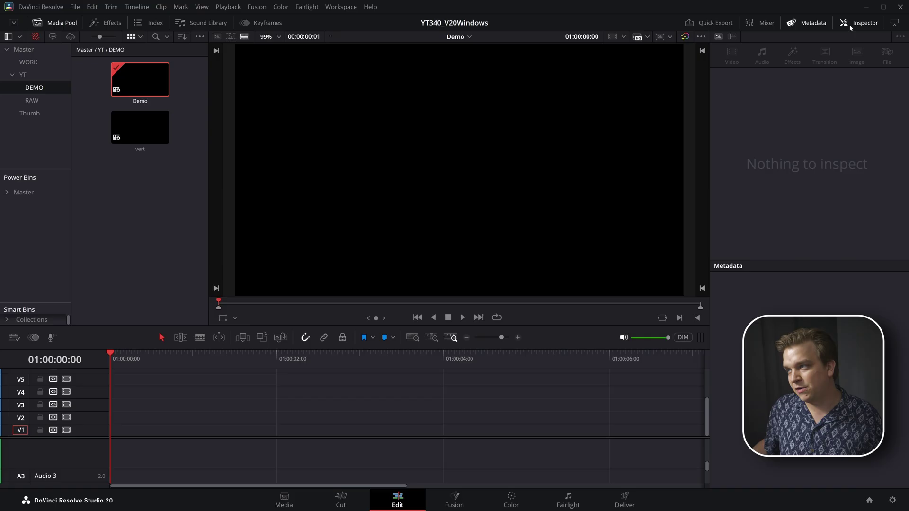
click(850, 28)
click(811, 25)
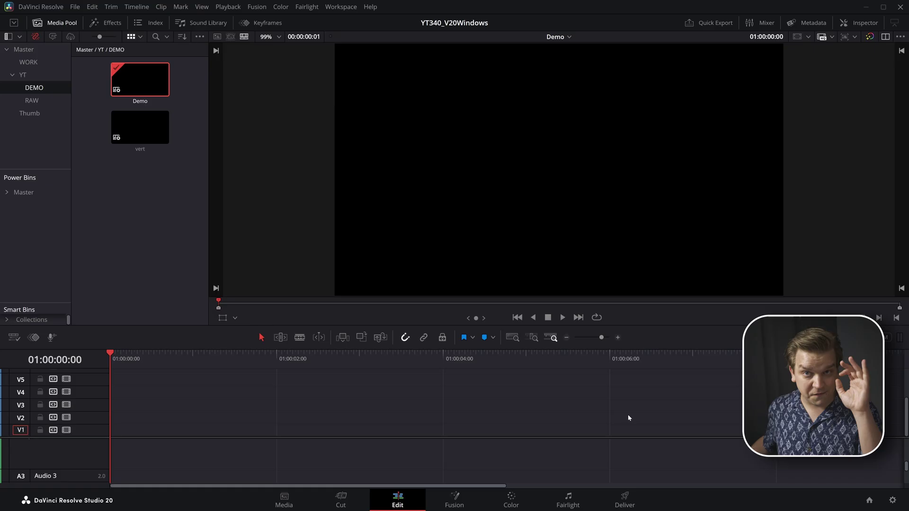
Load the vert timeline and give its viewer the full-height right column
click(567, 37)
click(563, 63)
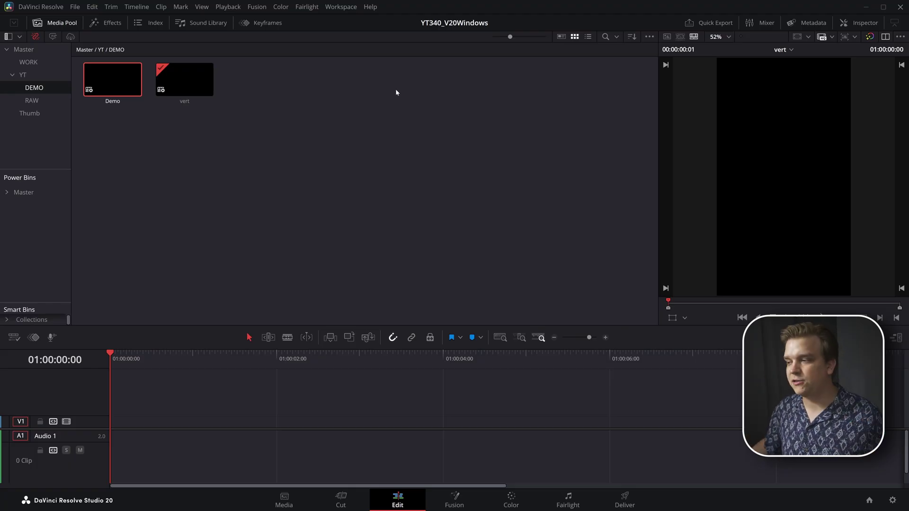
click(897, 338)
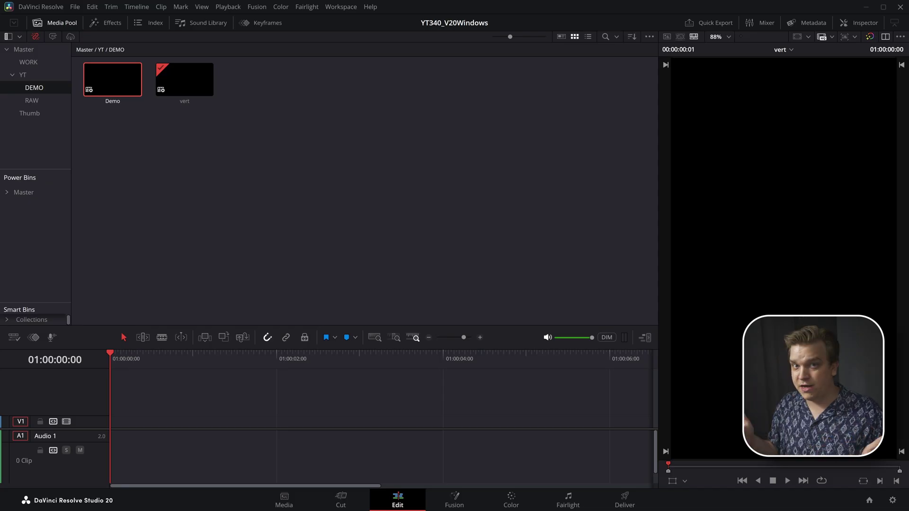
Open the inspector and metadata panels on the right, then close both so the viewer fills it
click(859, 23)
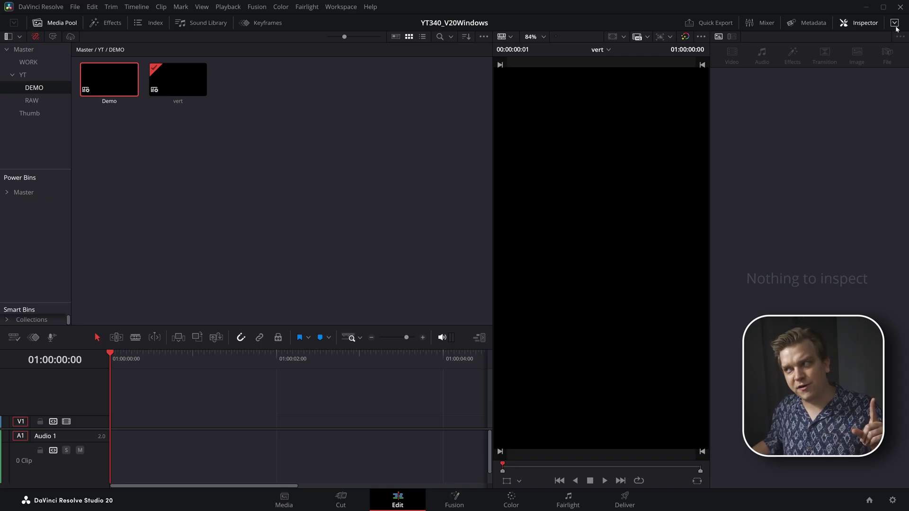
click(795, 23)
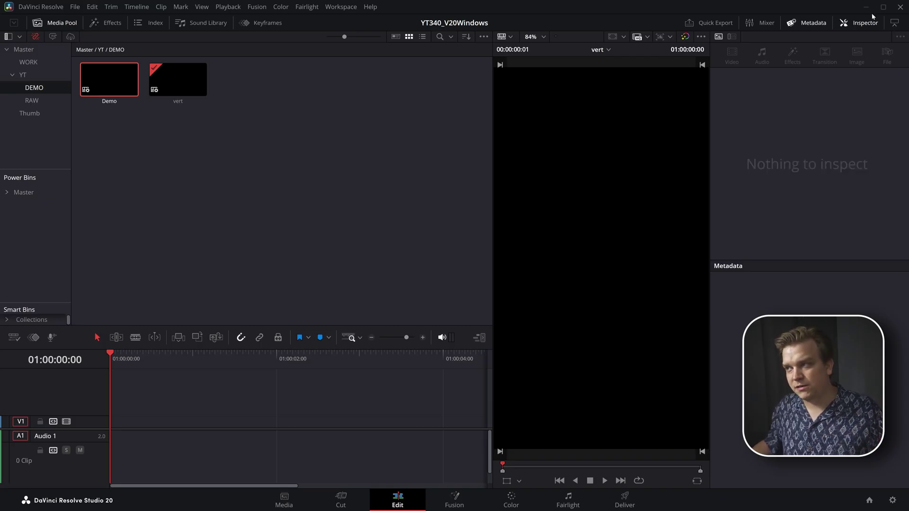
click(894, 24)
click(812, 23)
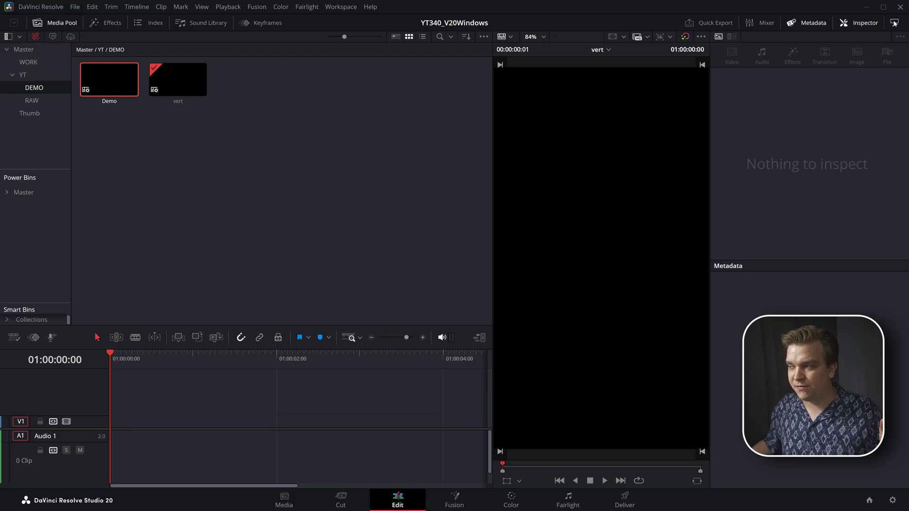
click(894, 23)
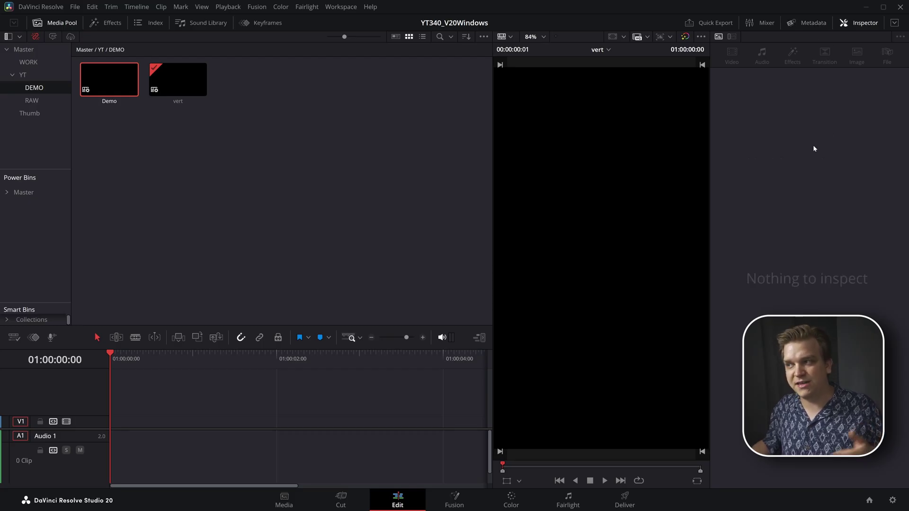
click(859, 23)
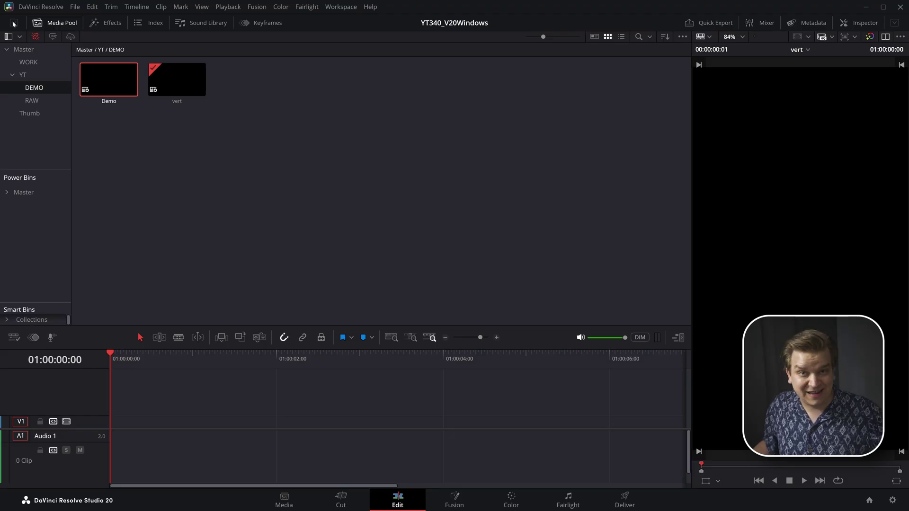
Widen the viewer, open and enlarge the effects library, and make the timeline area taller
drag(690, 249, 664, 289)
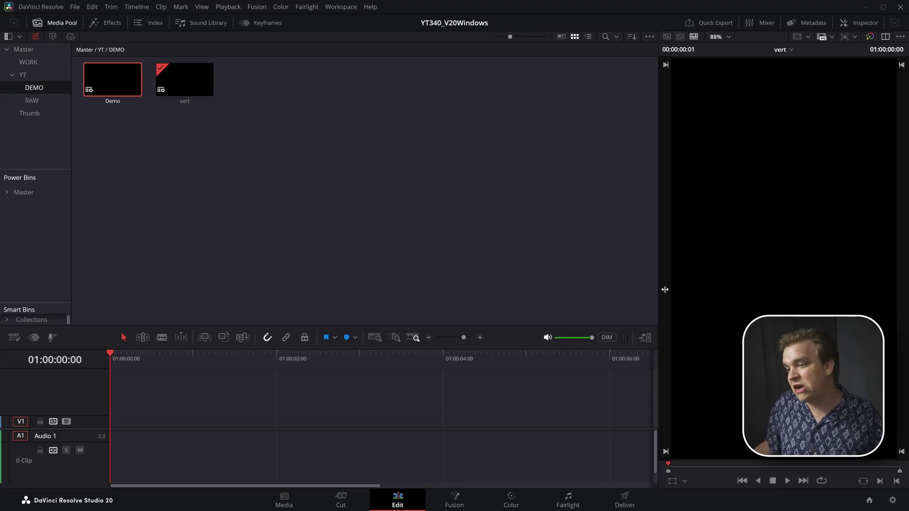
click(93, 23)
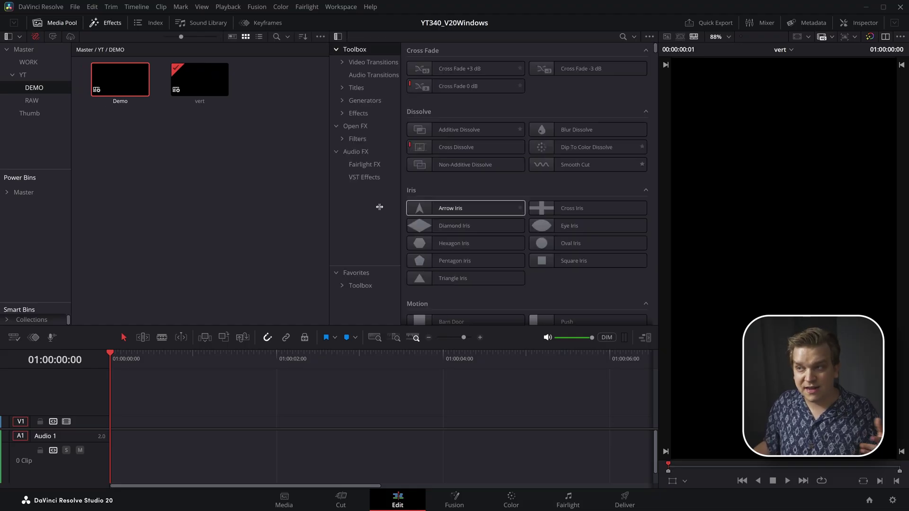
drag(328, 114, 386, 201)
drag(195, 332, 202, 261)
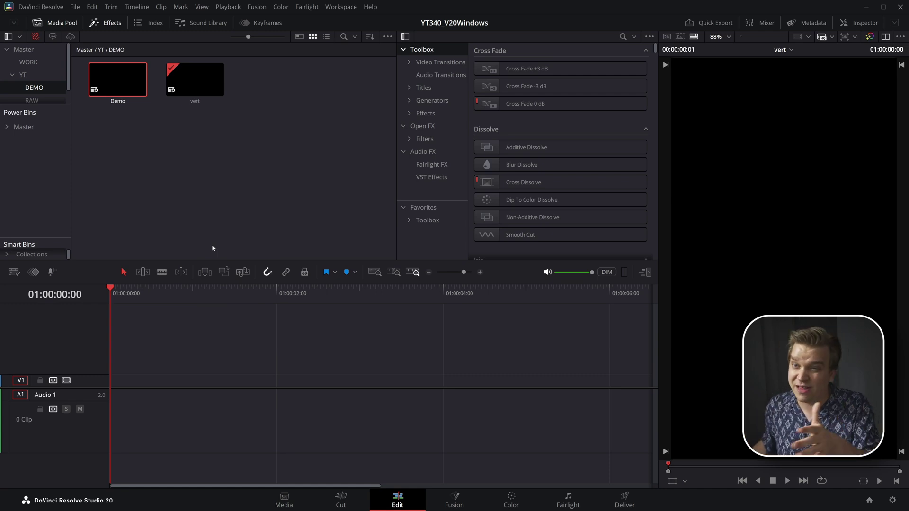
Switch to the Demo timeline and back to vert to compare their layouts
click(783, 53)
click(803, 76)
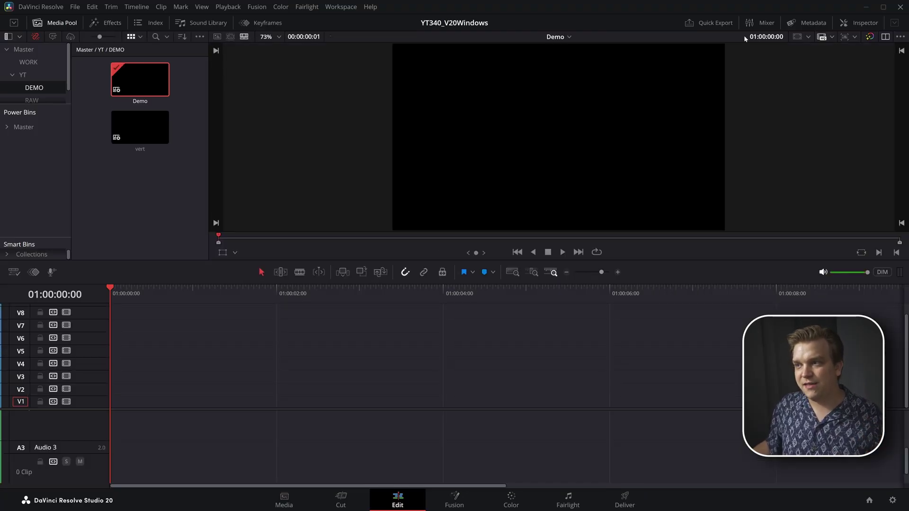
click(569, 37)
click(573, 63)
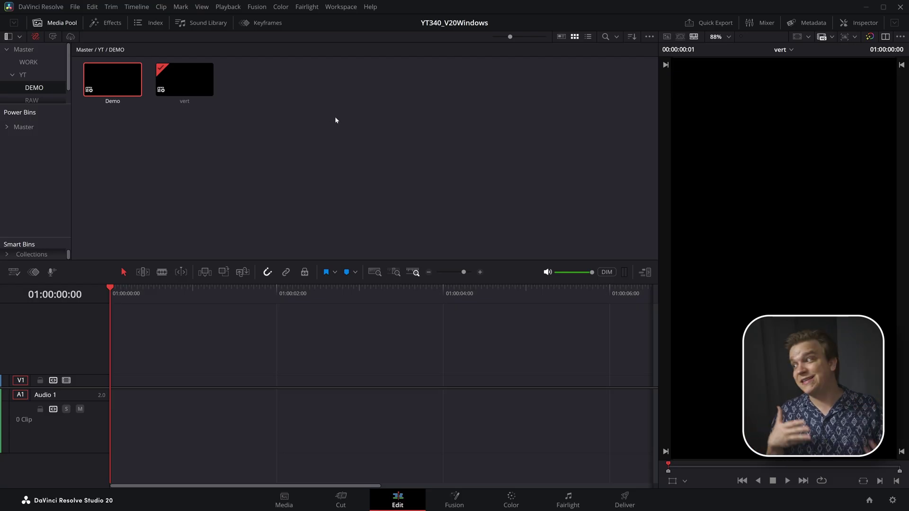
Compare Demo and vert once more, then stretch vert's timeline full width under a wider viewer
click(784, 49)
click(816, 75)
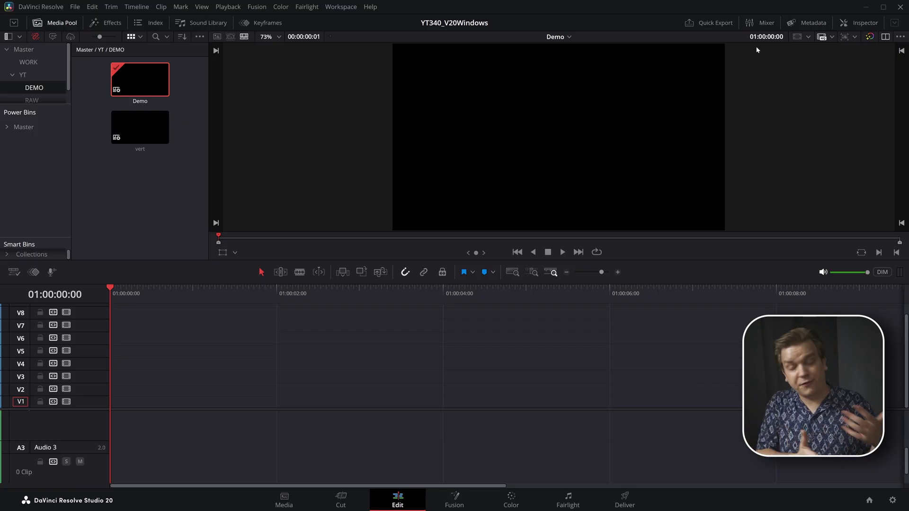
click(559, 37)
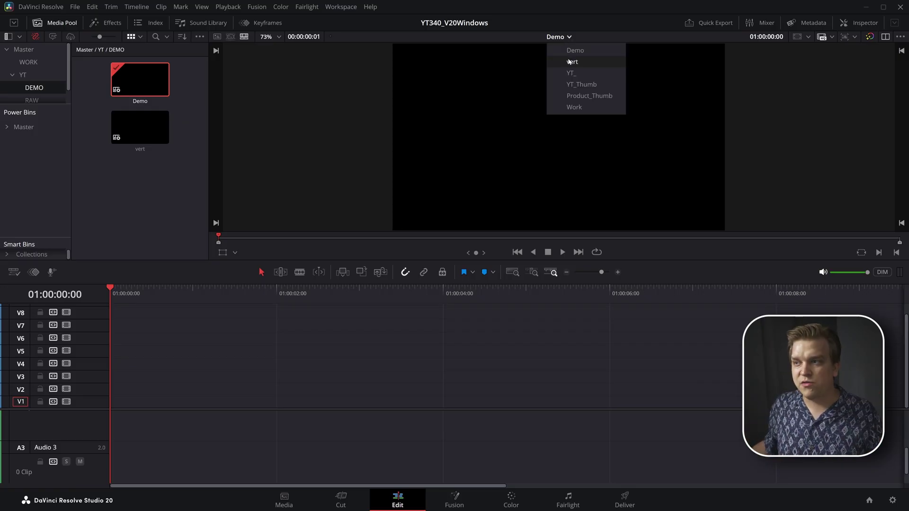
click(568, 62)
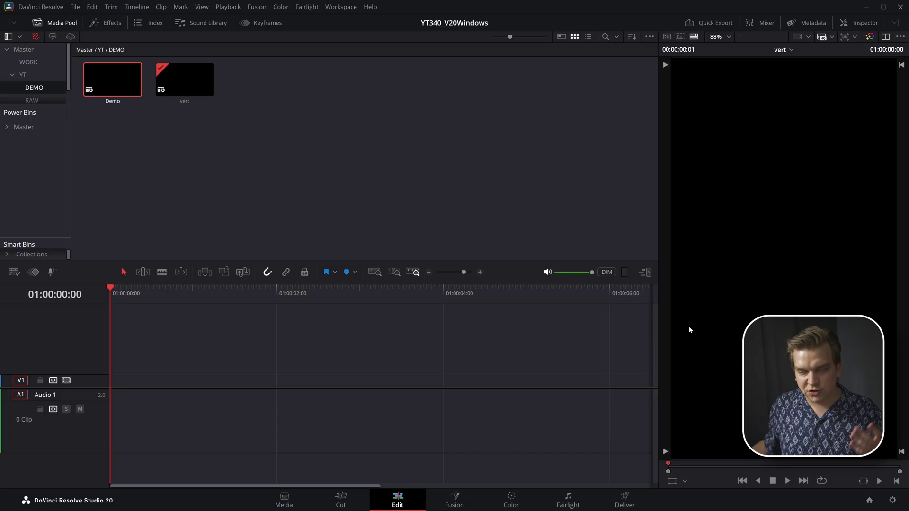
click(645, 272)
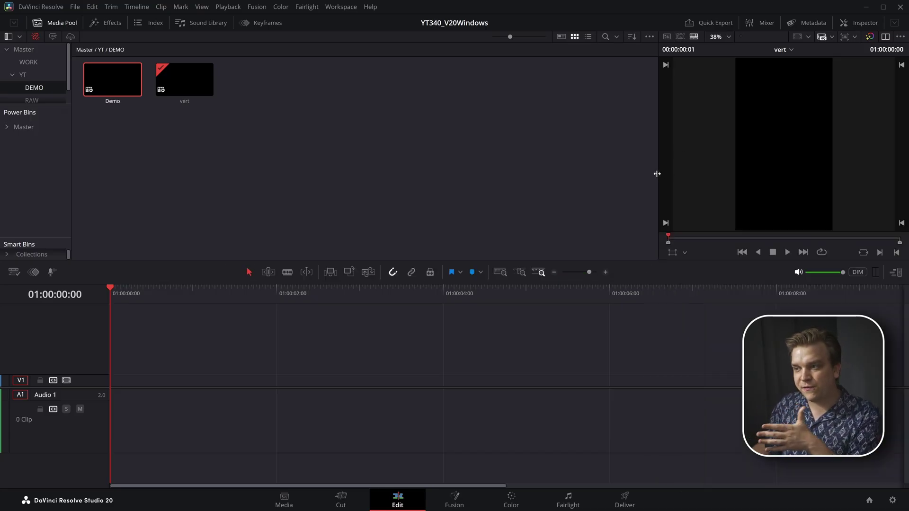
drag(657, 174, 500, 180)
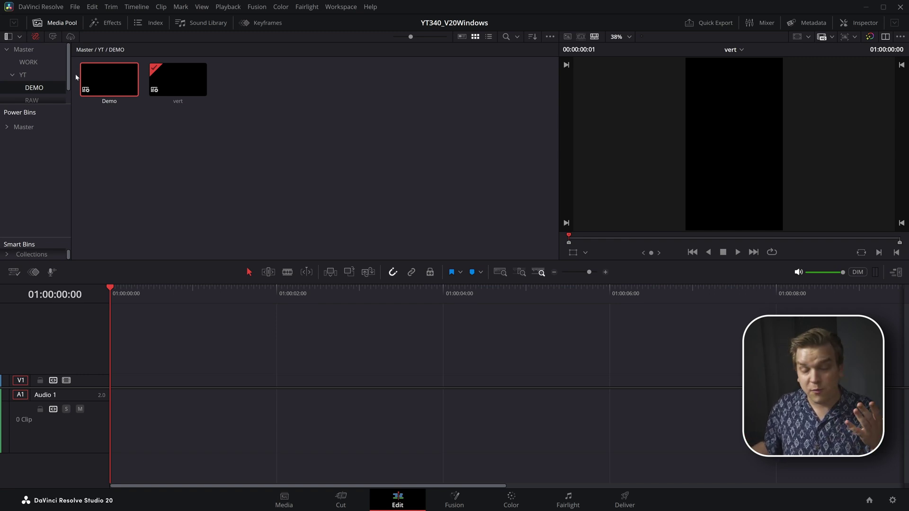
Uncheck 'Use optimized UI layouts for vertical video' in Preferences UI Settings and save
click(40, 6)
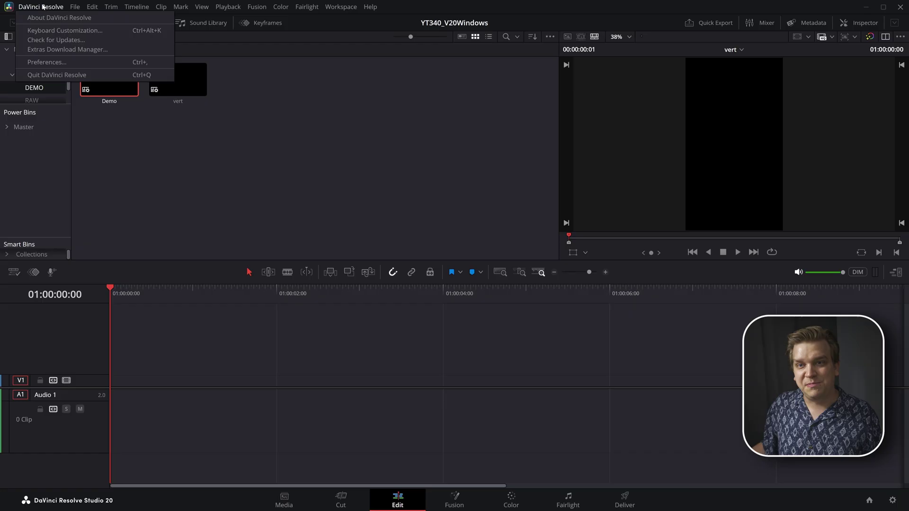
click(66, 62)
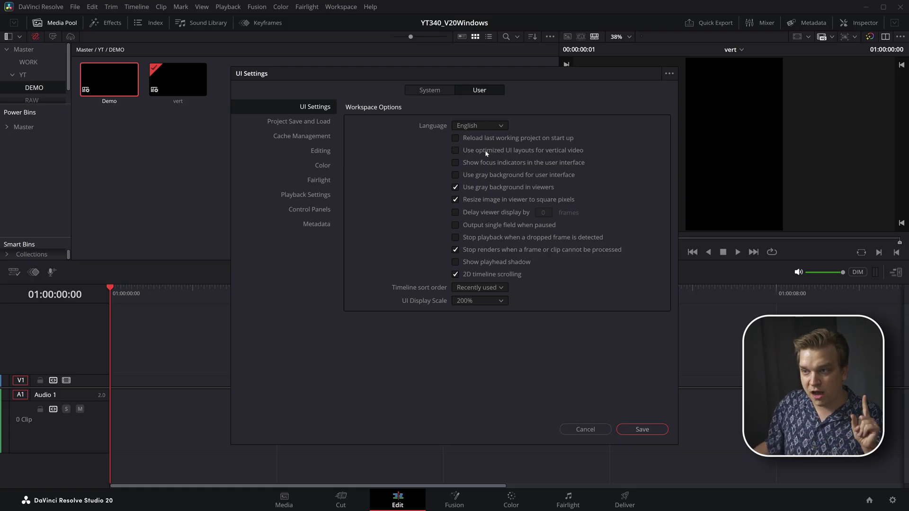
click(621, 428)
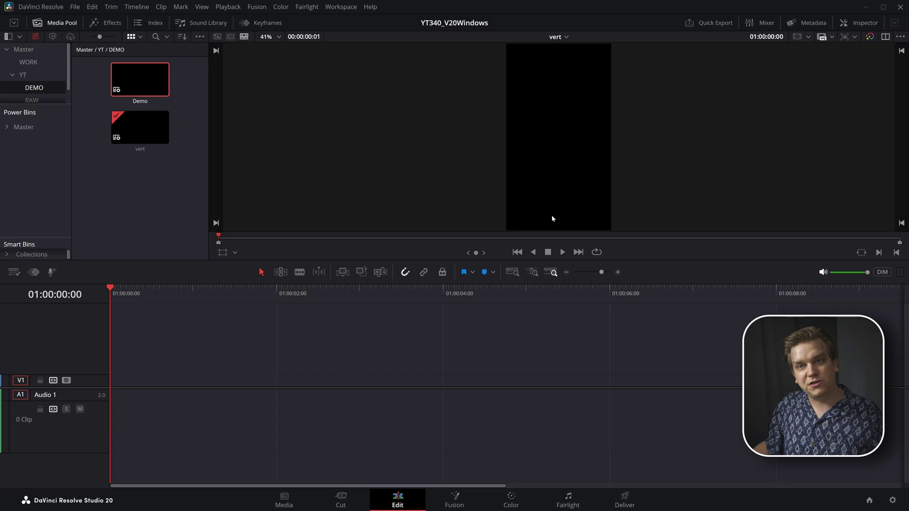
Toggle the media pool and effects library, ending with the media pool hidden
click(13, 23)
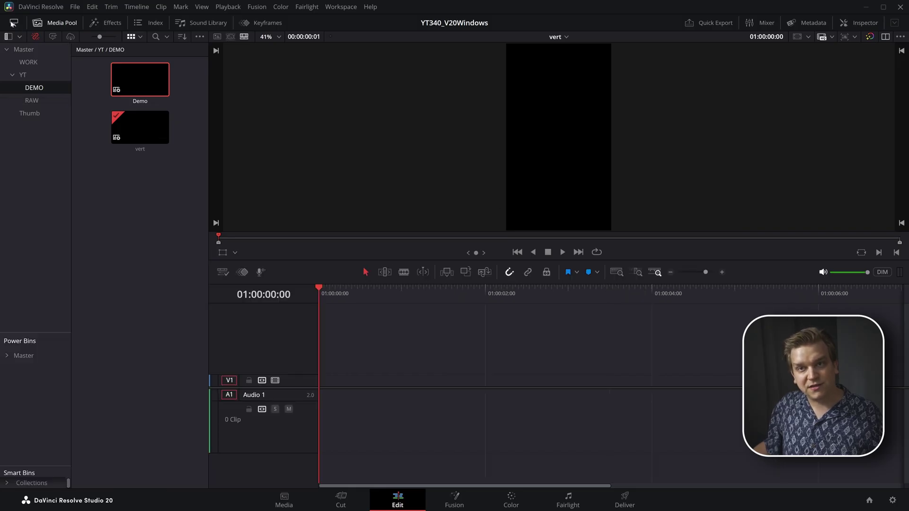
click(108, 25)
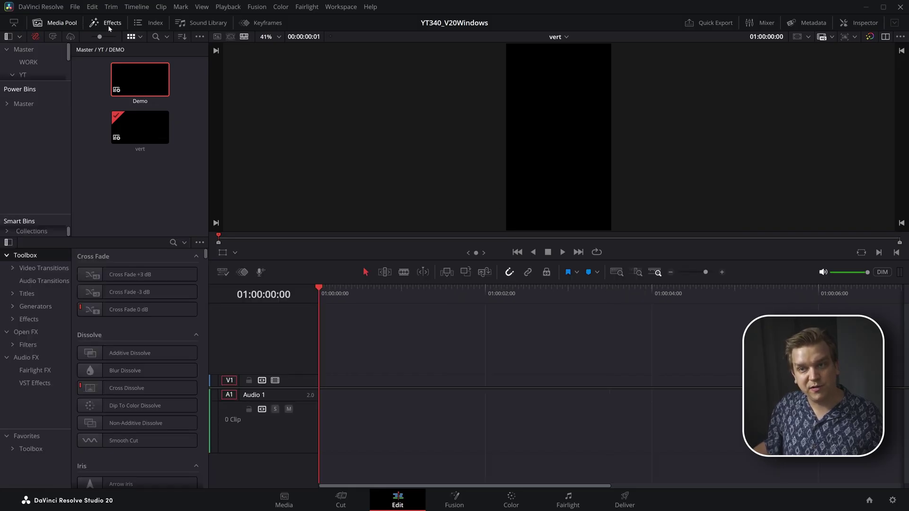
click(56, 24)
click(56, 24)
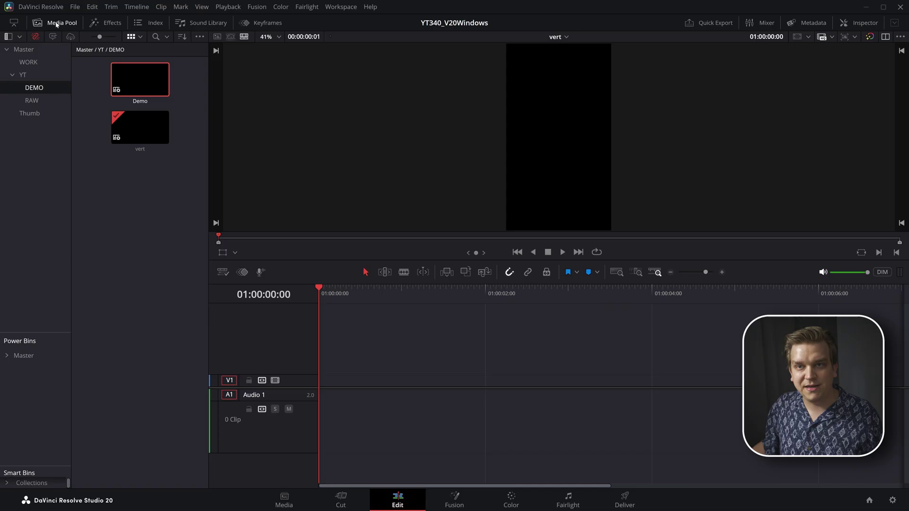
click(56, 23)
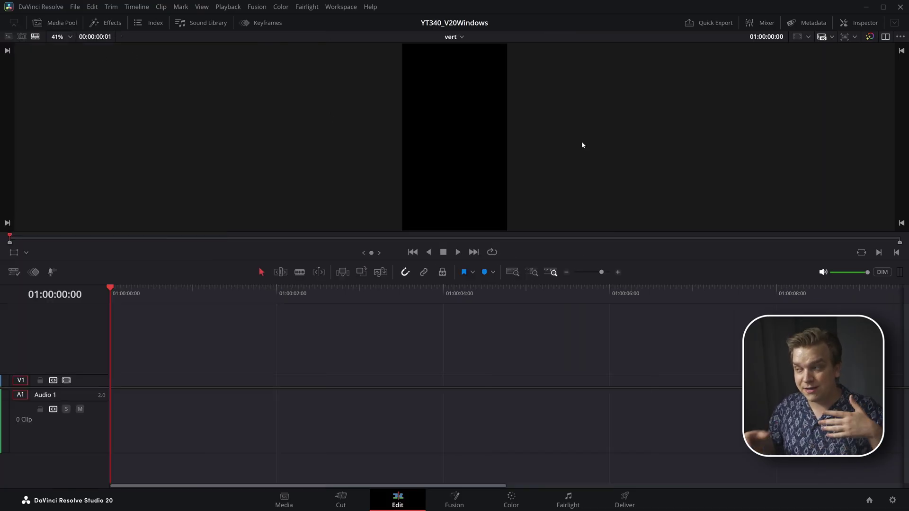
Switch to the Demo timeline and back to vert to check the classic layout
click(455, 36)
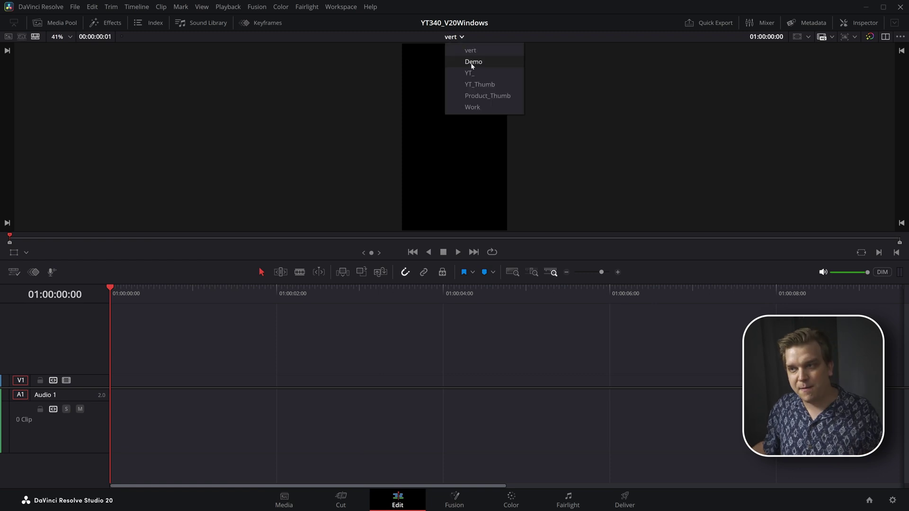
click(470, 50)
click(453, 37)
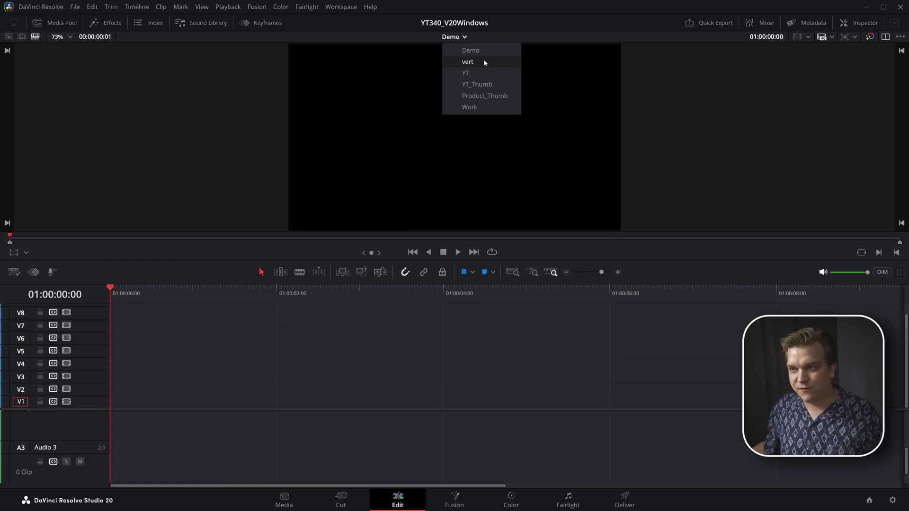
click(477, 62)
click(453, 37)
click(466, 50)
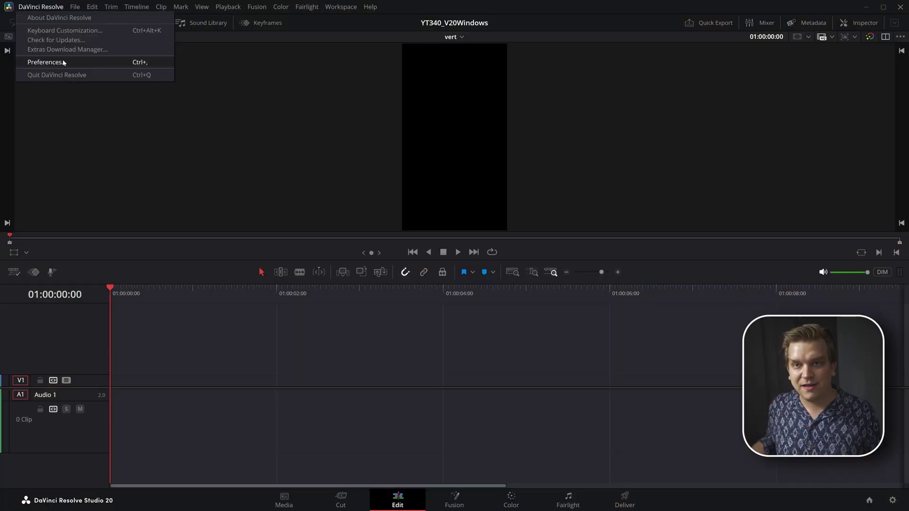
Open Preferences at User > UI Settings to confirm optimized vertical-video layouts are unchecked
click(47, 62)
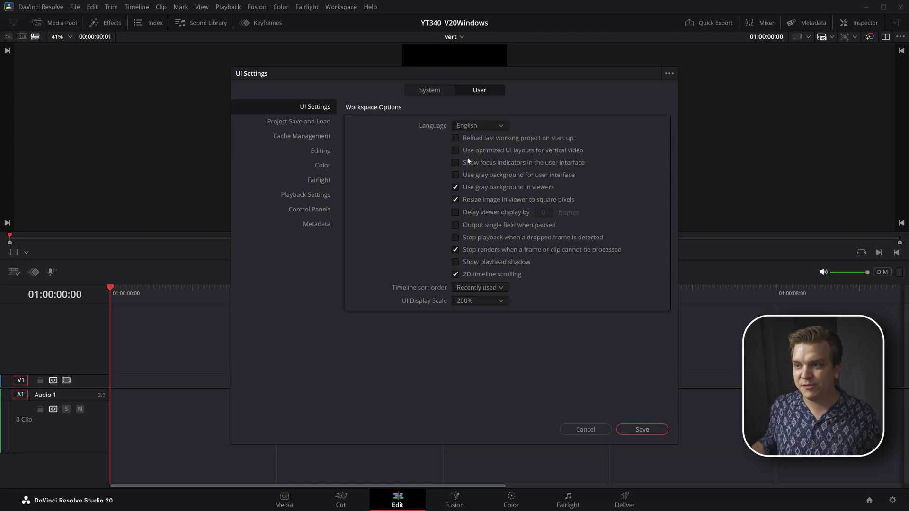